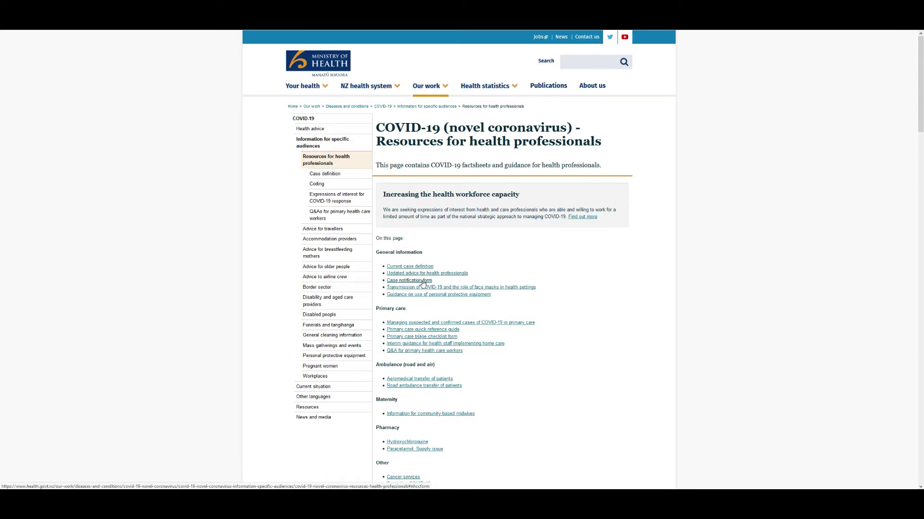
# Step: Jump to the case notification form on the Ministry of Health page, put away its Word template, and switch to Power Apps
pyautogui.click(423, 283)
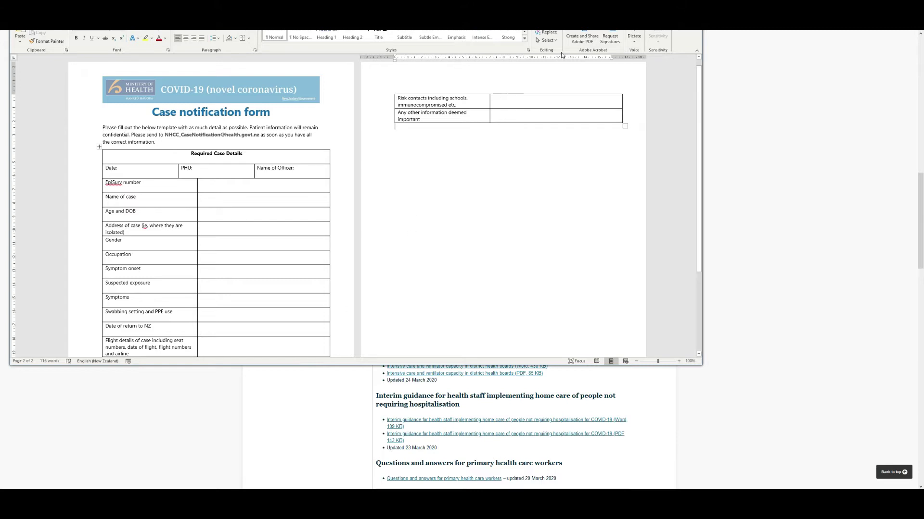
pyautogui.press('super+Down')
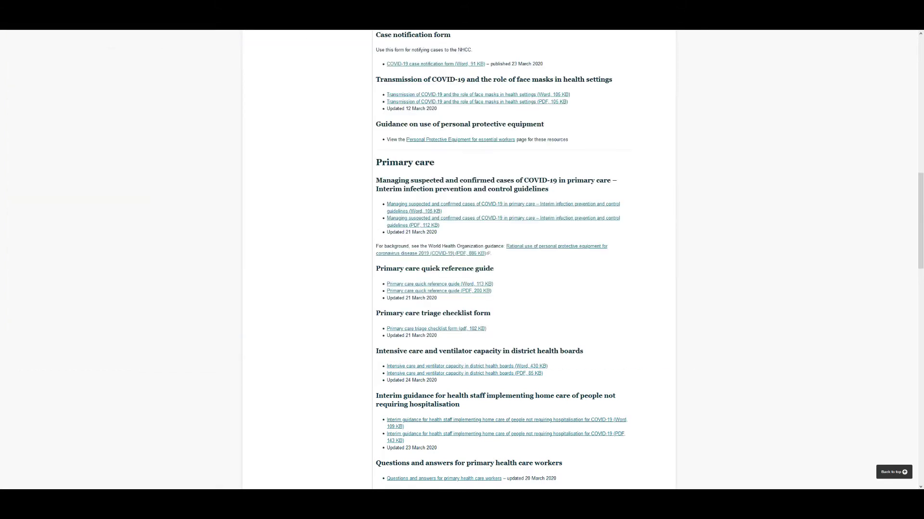
pyautogui.hotkey('ctrl', 'Tab')
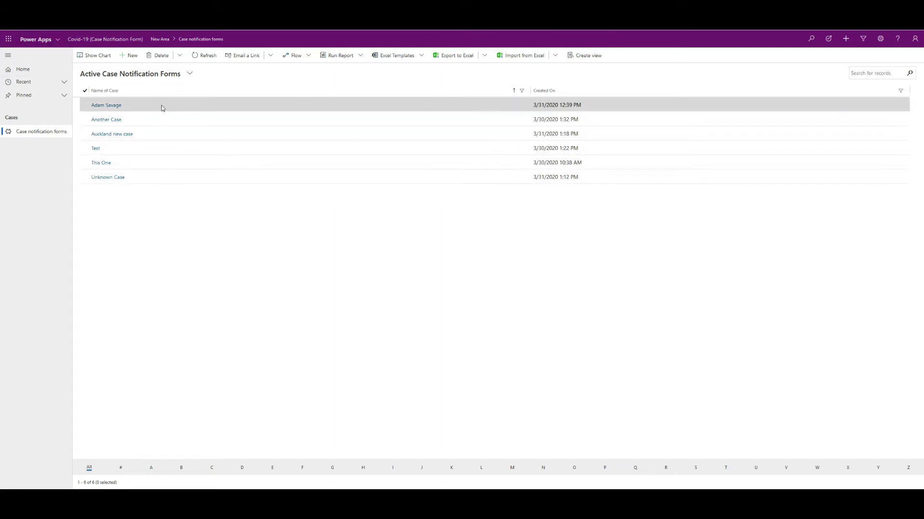
# Step: Create a new case notification form dated 3/31/2020 with Monday Case as the name of case
pyautogui.click(129, 55)
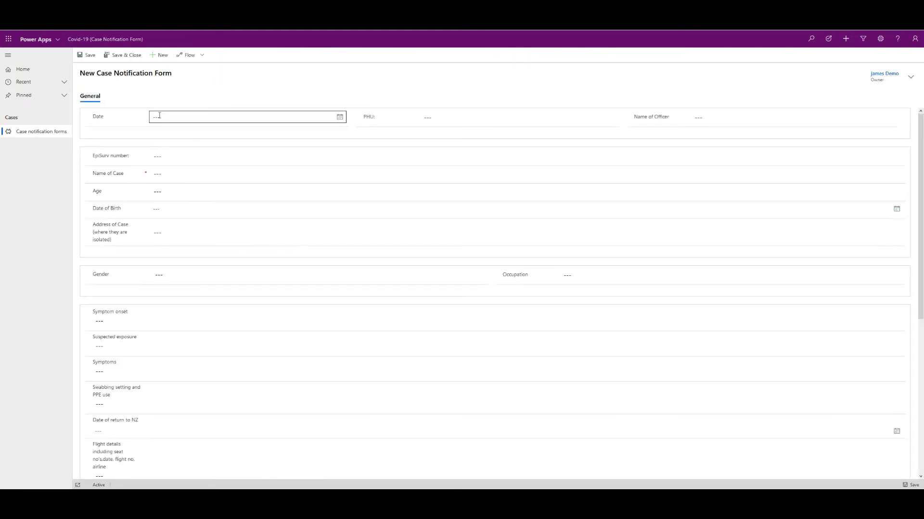
pyautogui.click(323, 117)
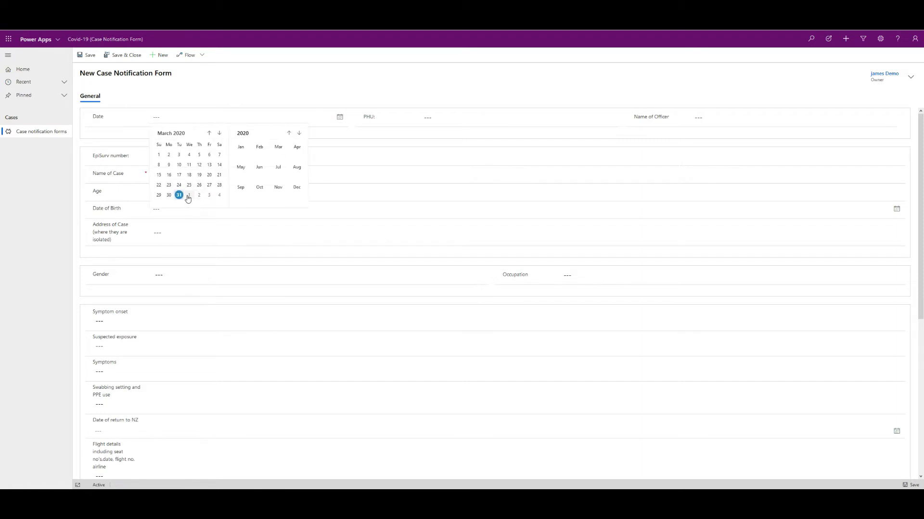
pyautogui.click(179, 195)
pyautogui.click(168, 176)
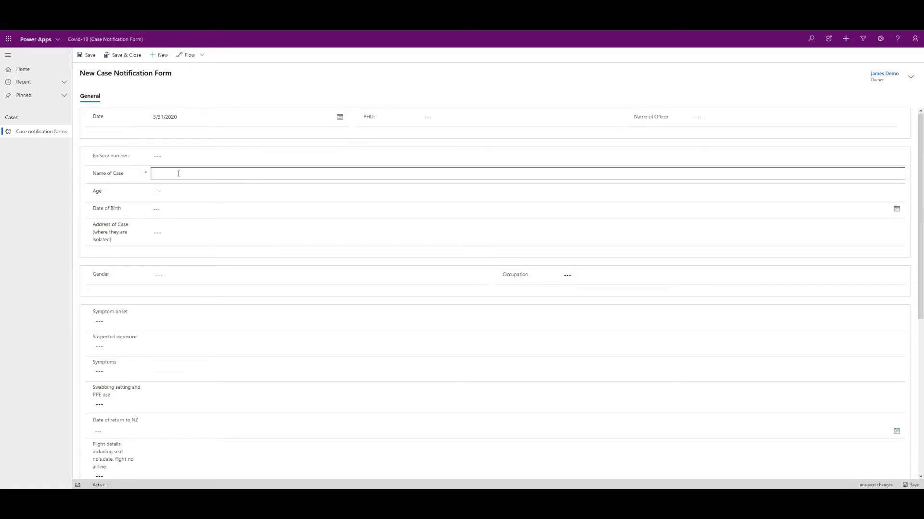
pyautogui.write('Monday Case')
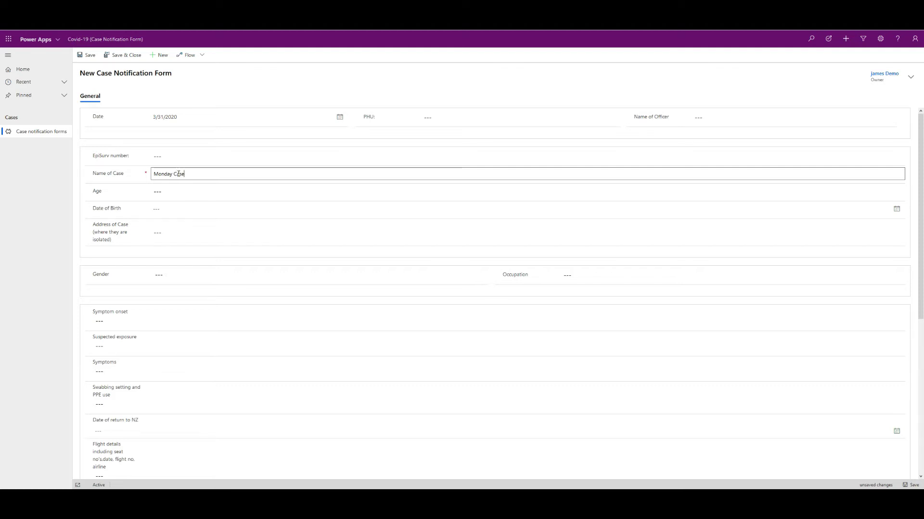
# Step: Change the form's date to 3/30/2020 and save the record
pyautogui.click(339, 119)
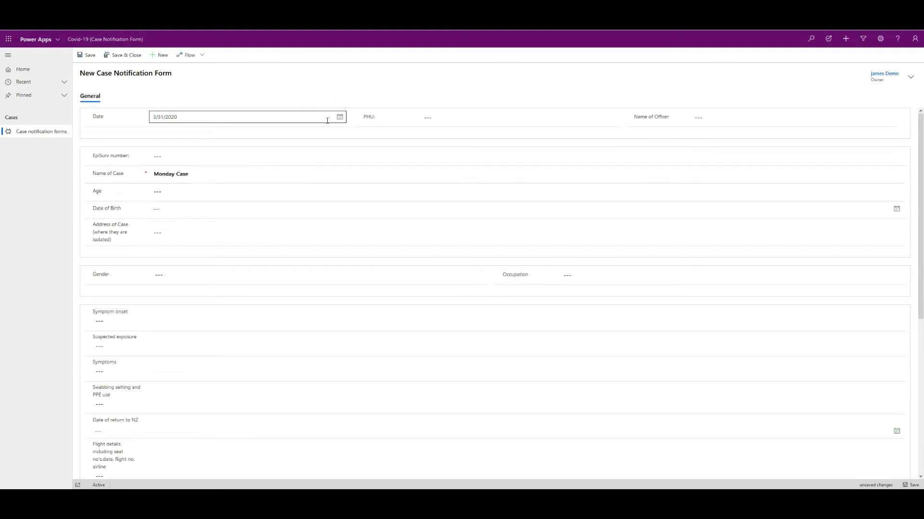
pyautogui.click(169, 196)
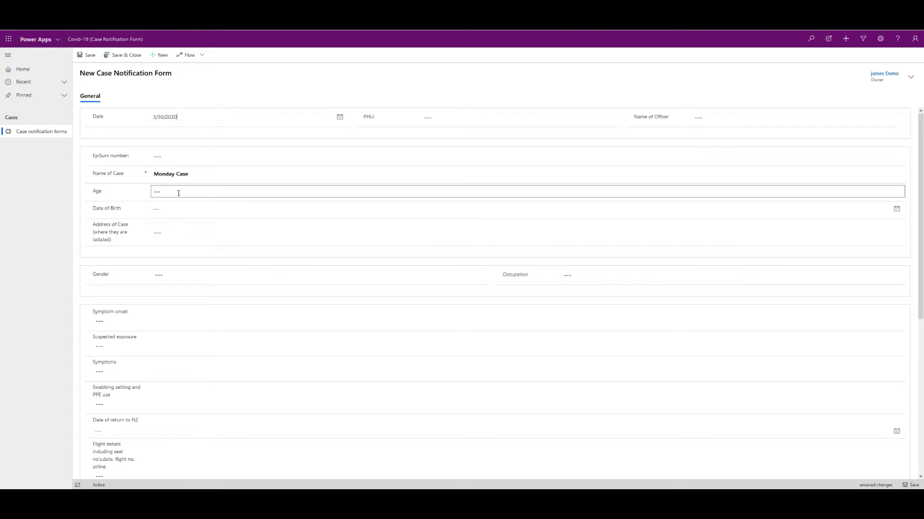
pyautogui.click(906, 485)
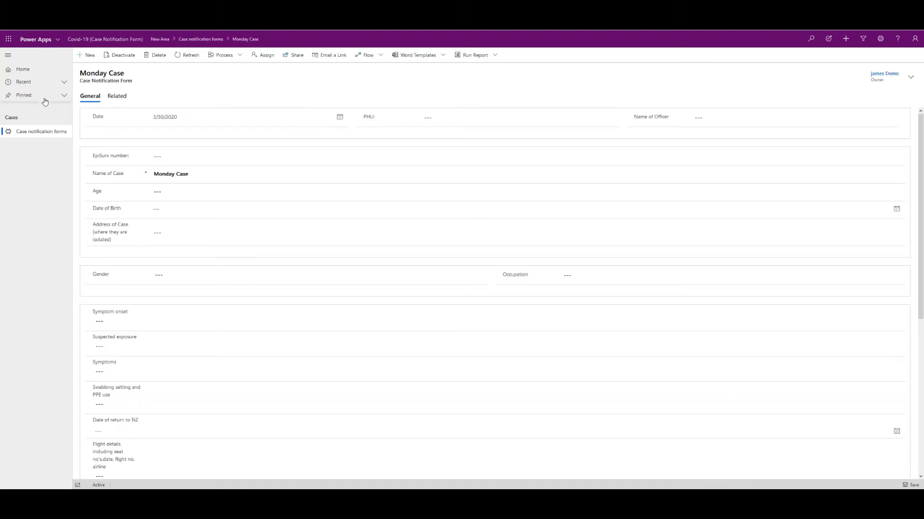
# Step: Return to the active case notification forms list and view its New Cases By Day chart, closing the chart when done
pyautogui.click(44, 131)
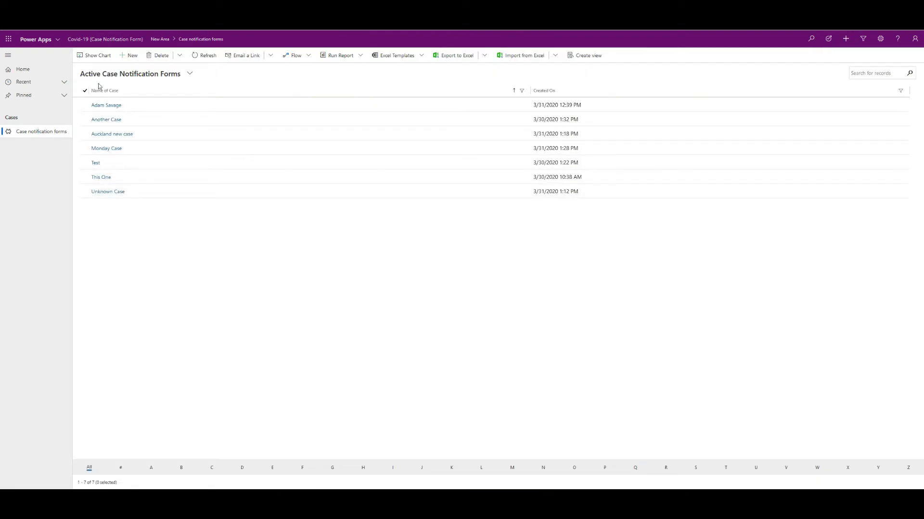
pyautogui.click(96, 55)
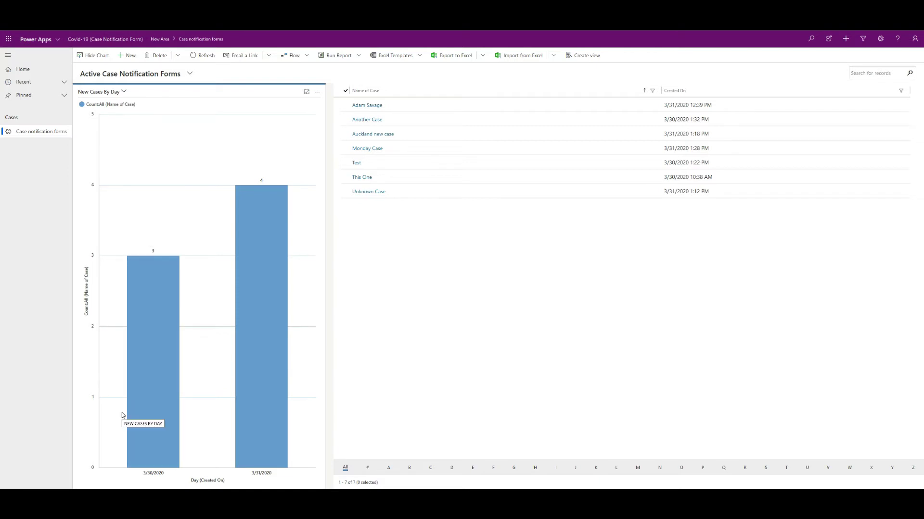
pyautogui.click(90, 61)
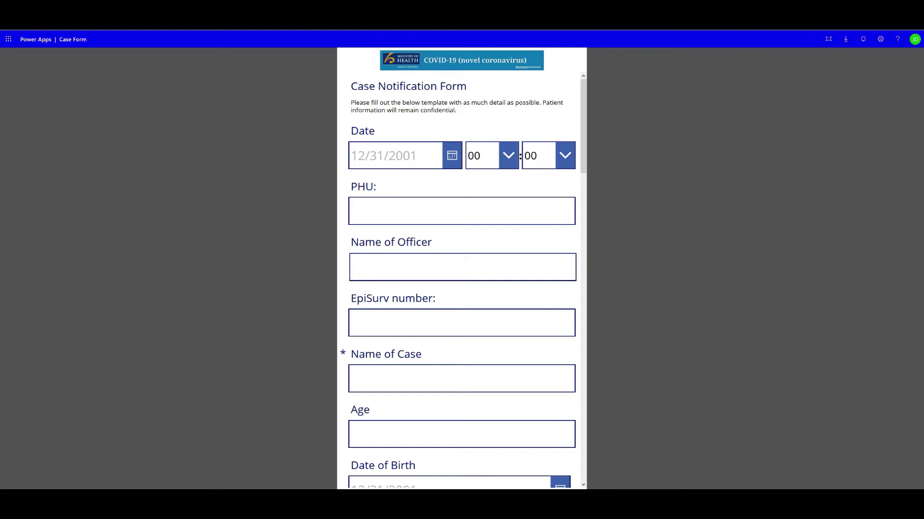
# Step: Enter Tues Case as the name of case in the Case Form app
pyautogui.scroll(-3, 408, 207)
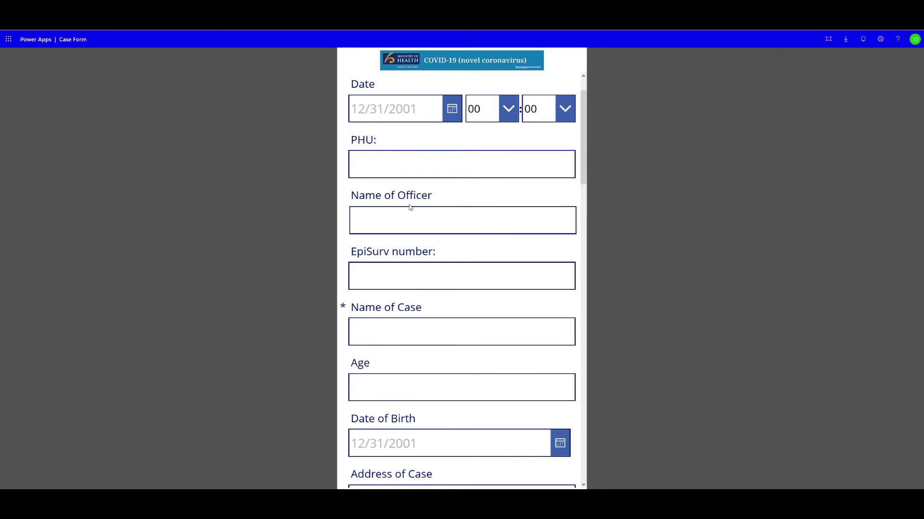
pyautogui.click(407, 245)
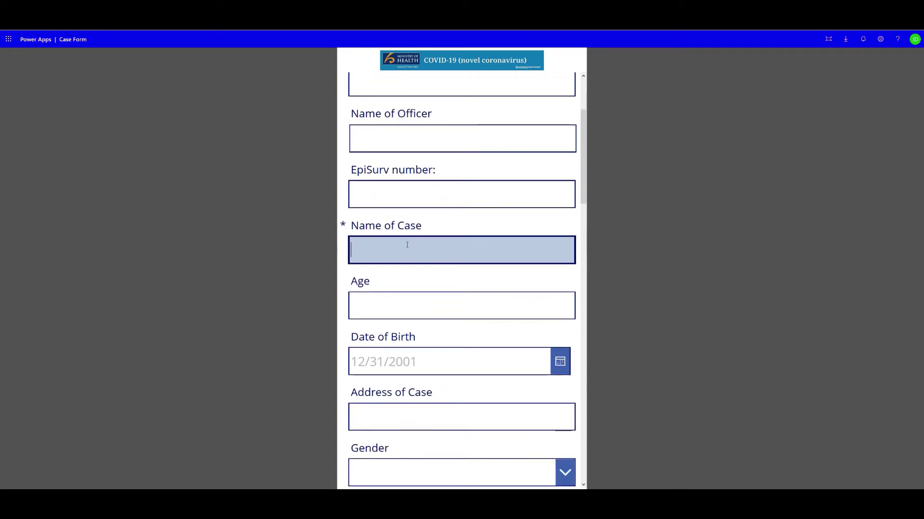
pyautogui.write('Tues C')
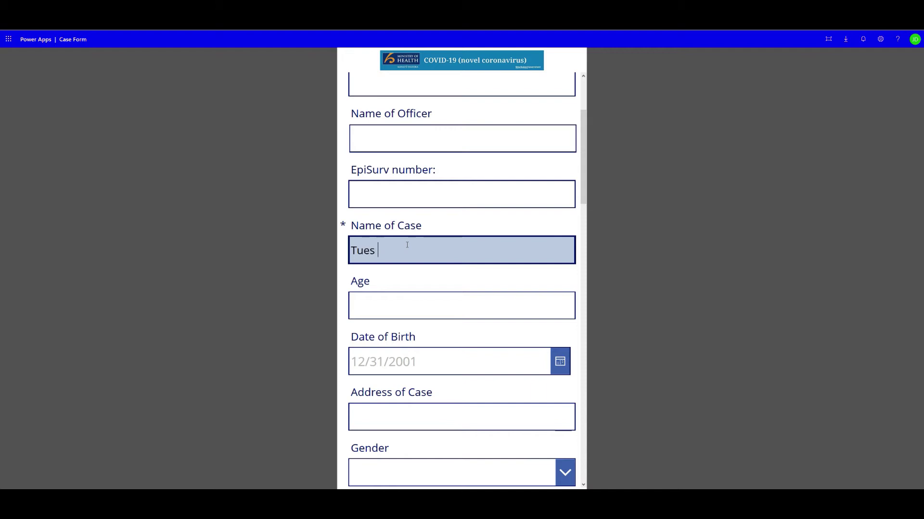
pyautogui.write('e')
pyautogui.press('BackSpace')
pyautogui.press('BackSpace')
pyautogui.write('e')
# Step: Submit the completed case notification form in the Case Form app
pyautogui.scroll(-4, 436, 256)
pyautogui.scroll(-20, 434, 258)
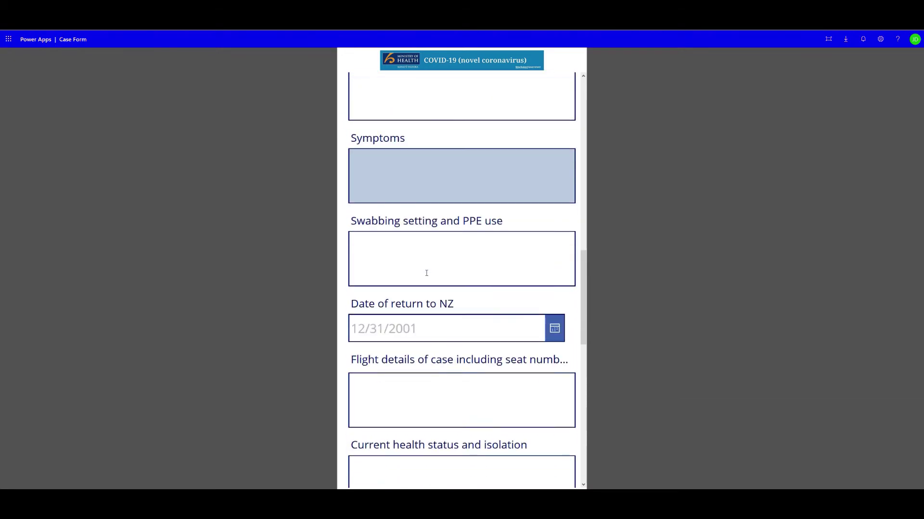
pyautogui.scroll(-1, 426, 273)
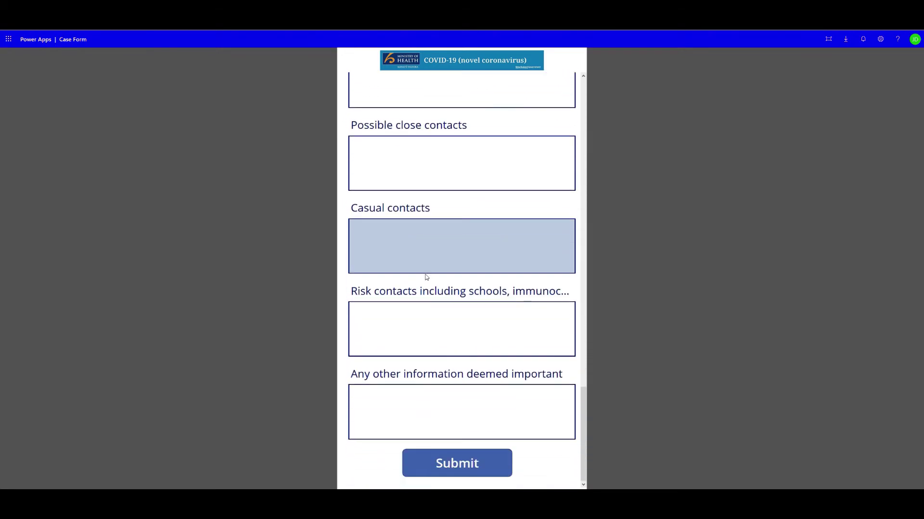
pyautogui.click(457, 466)
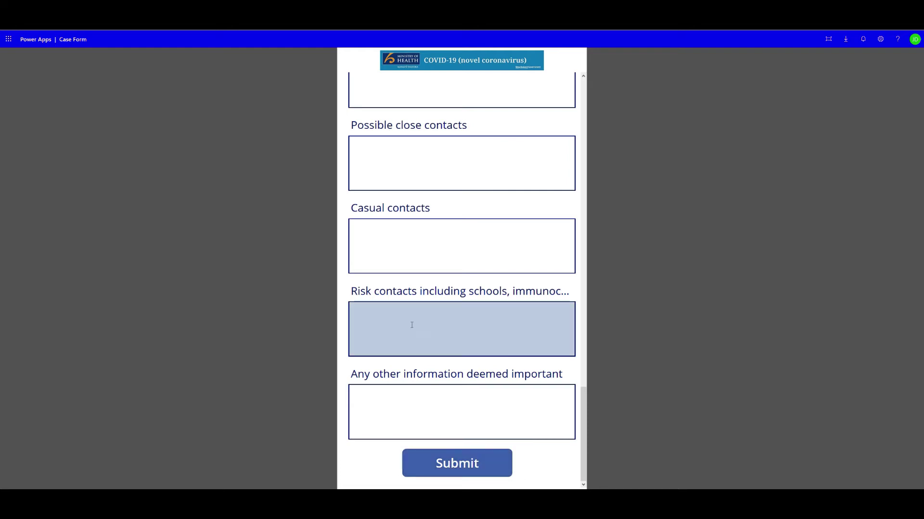
pyautogui.scroll(8, 418, 274)
pyautogui.scroll(20, 423, 254)
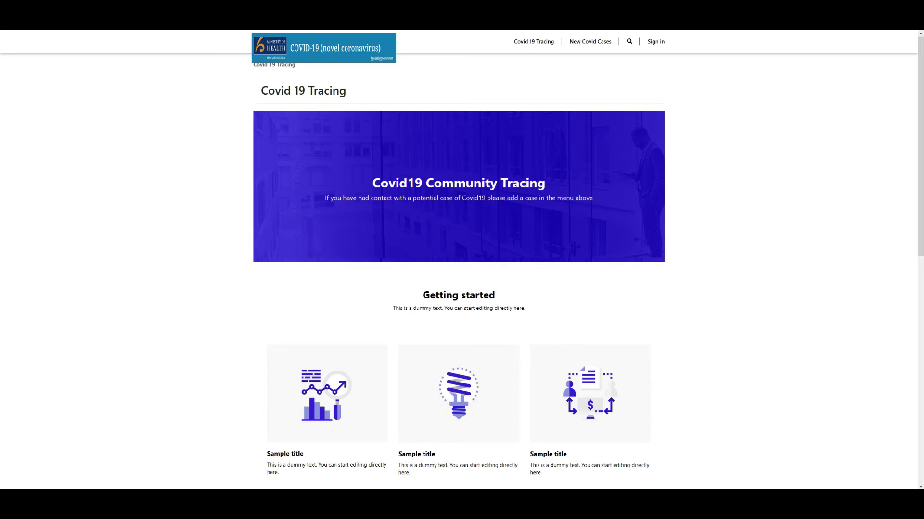
# Step: Open the New Covid Cases form on the tracing portal and enter Sat Case as the name of case
pyautogui.click(571, 46)
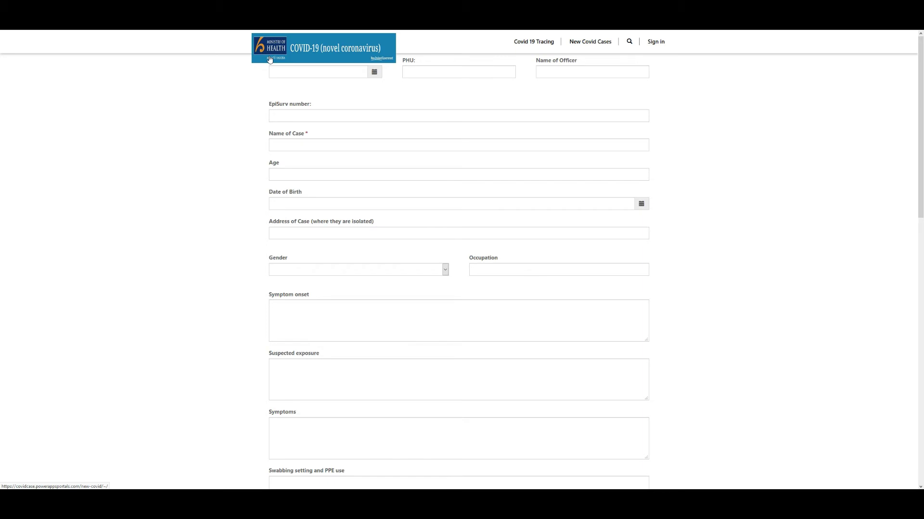
pyautogui.click(374, 73)
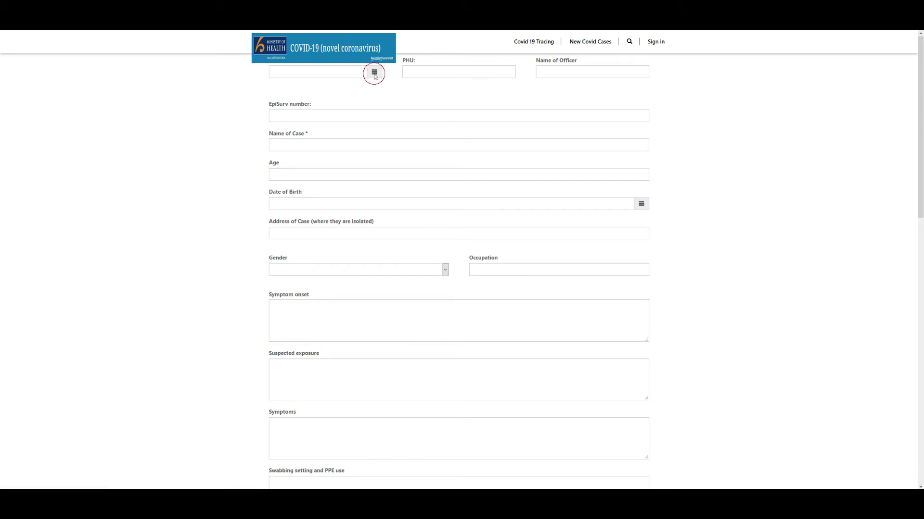
pyautogui.click(212, 150)
pyautogui.click(288, 146)
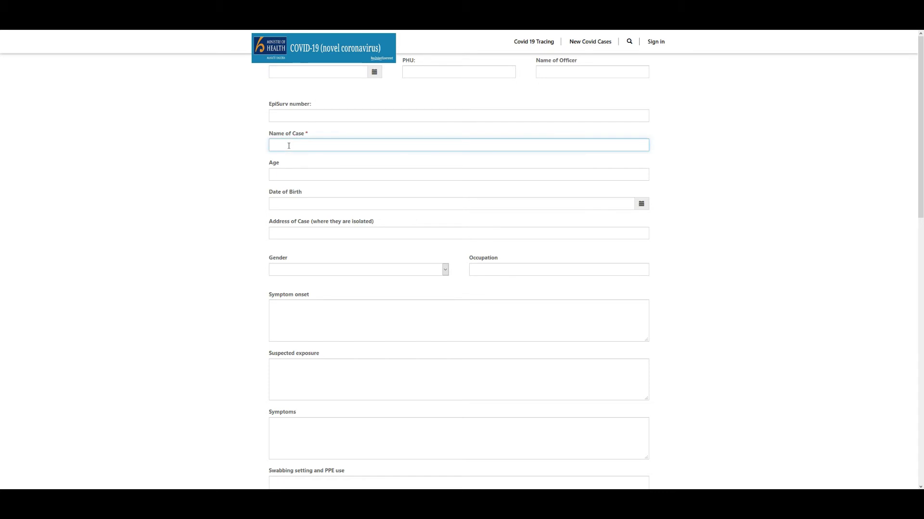
pyautogui.write('Sat Case')
# Step: Try to submit the portal form after entering the CAPTCHA code from the image
pyautogui.scroll(-10, 385, 290)
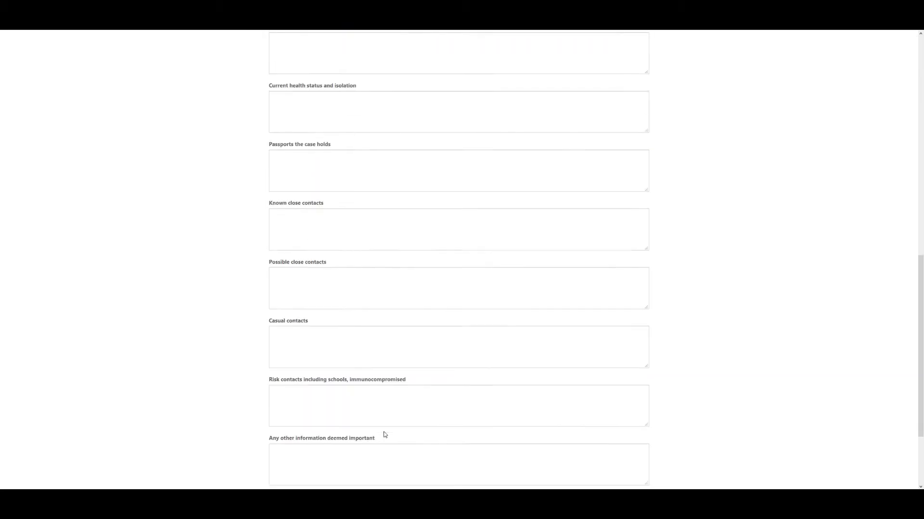
pyautogui.scroll(-3, 385, 435)
pyautogui.click(295, 431)
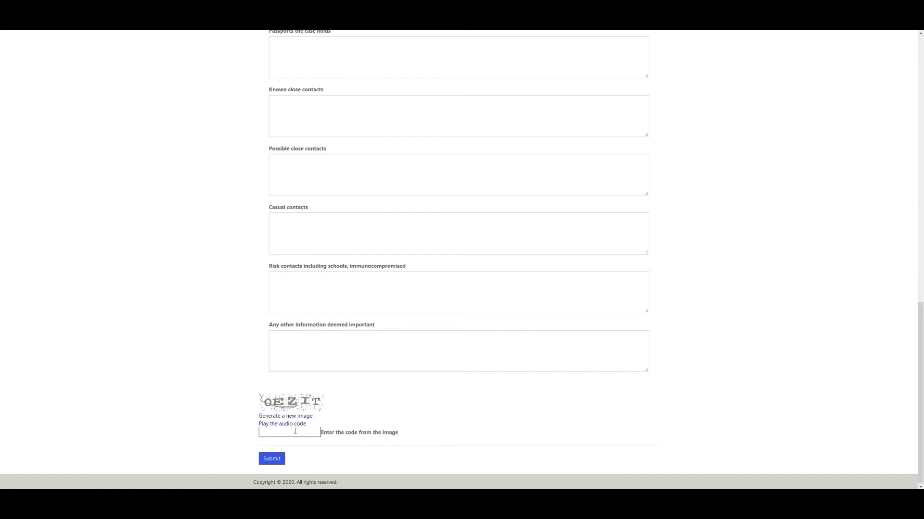
pyautogui.write('OEZIT')
pyautogui.click(268, 458)
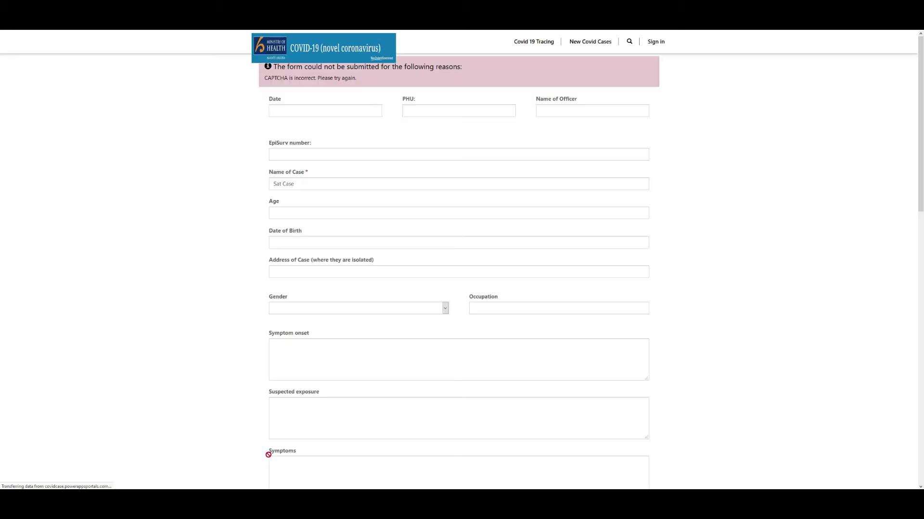
# Step: Enter the new CAPTCHA code from the image and submit the portal form again
pyautogui.scroll(-10, 270, 458)
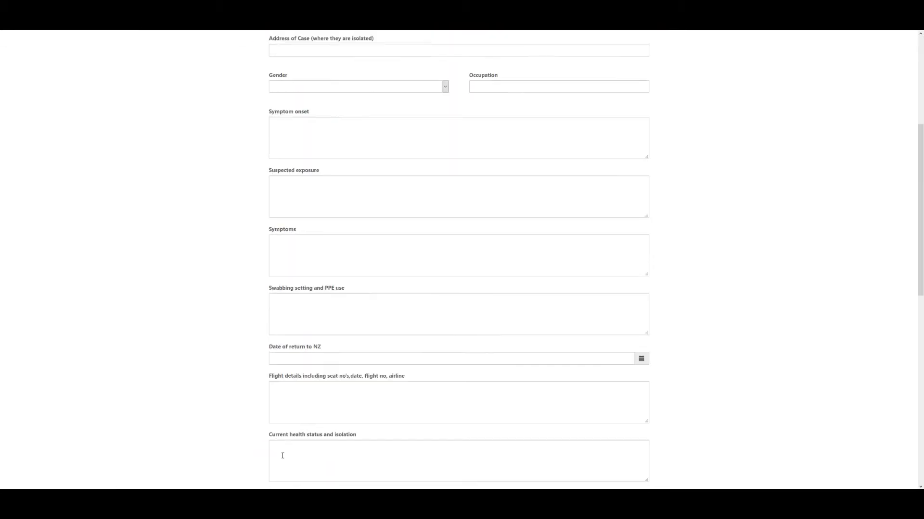
pyautogui.scroll(-4, 283, 458)
pyautogui.click(285, 431)
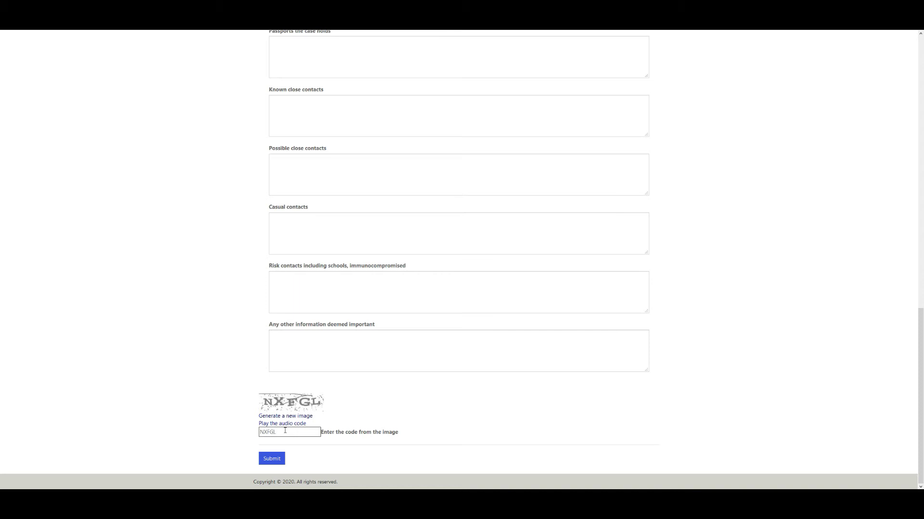
pyautogui.click(286, 457)
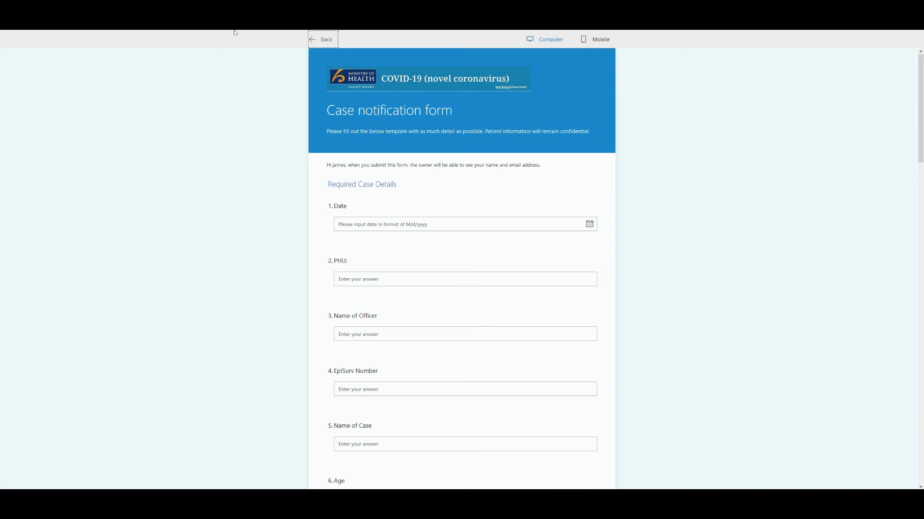
# Step: Leave the form preview in Microsoft Forms, show the embed code among the sharing options, and look through the questions
pyautogui.click(324, 48)
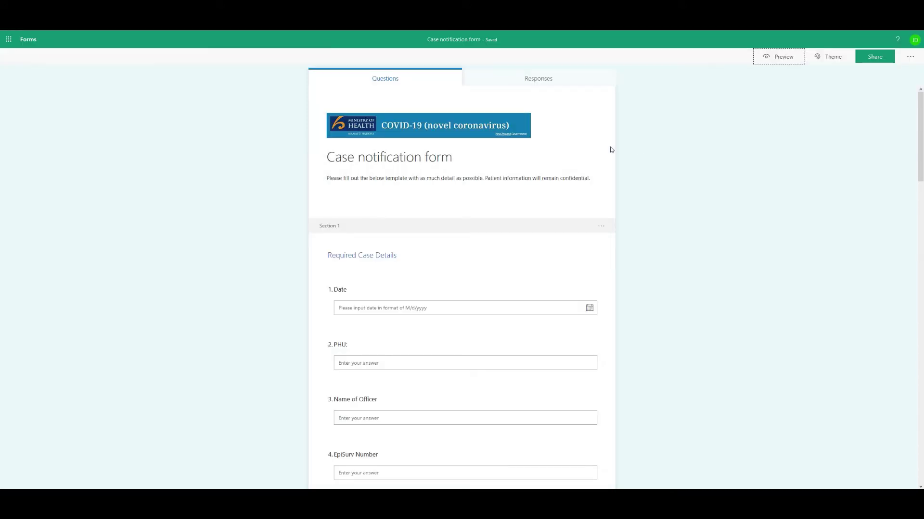
pyautogui.click(876, 58)
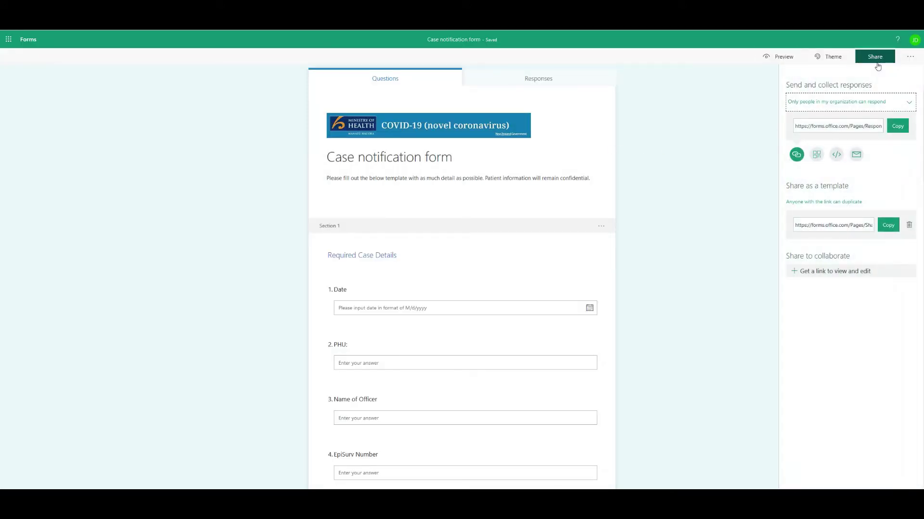
pyautogui.click(836, 155)
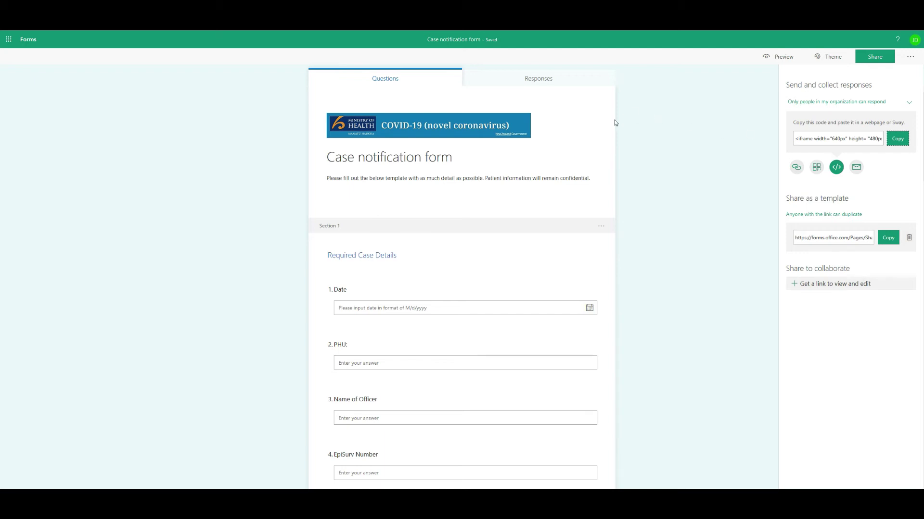
pyautogui.scroll(-7, 494, 206)
pyautogui.scroll(7, 470, 249)
# Step: Review the form's settings for who can respond, response options and notifications, and close them
pyautogui.click(909, 57)
pyautogui.click(909, 57)
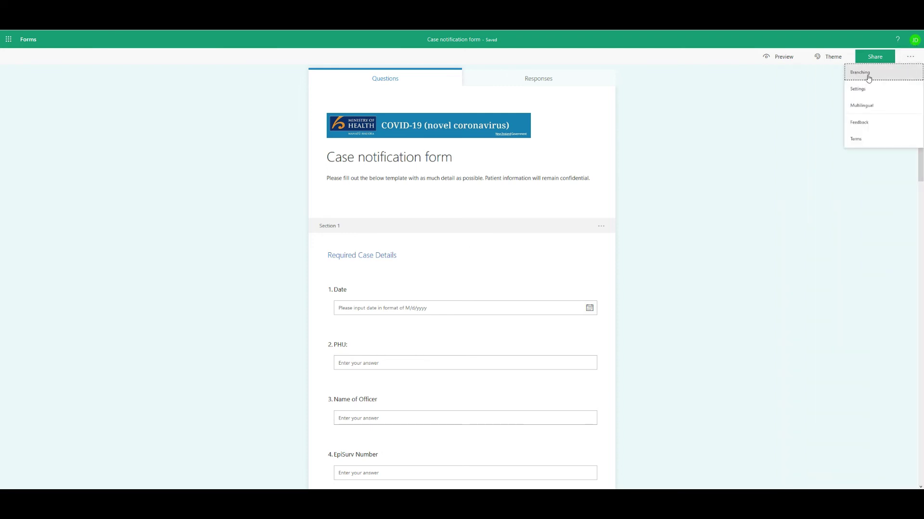
pyautogui.click(866, 90)
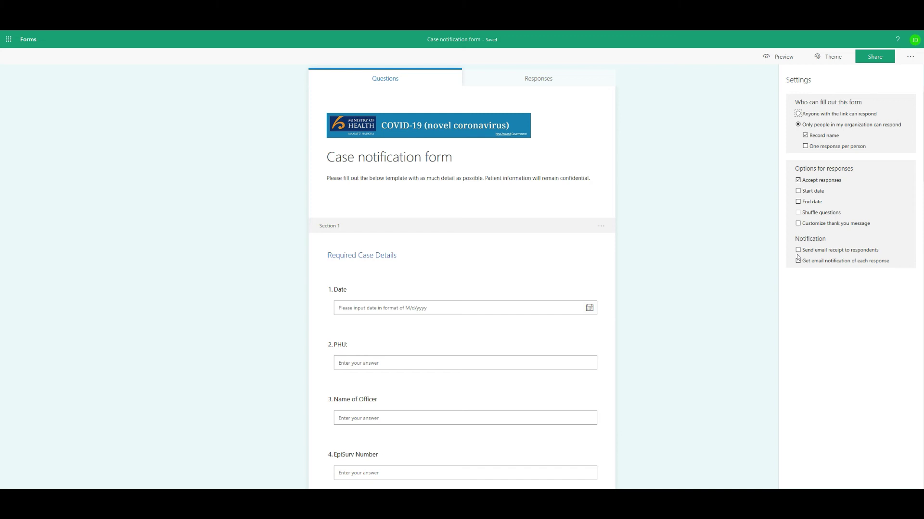
pyautogui.click(708, 267)
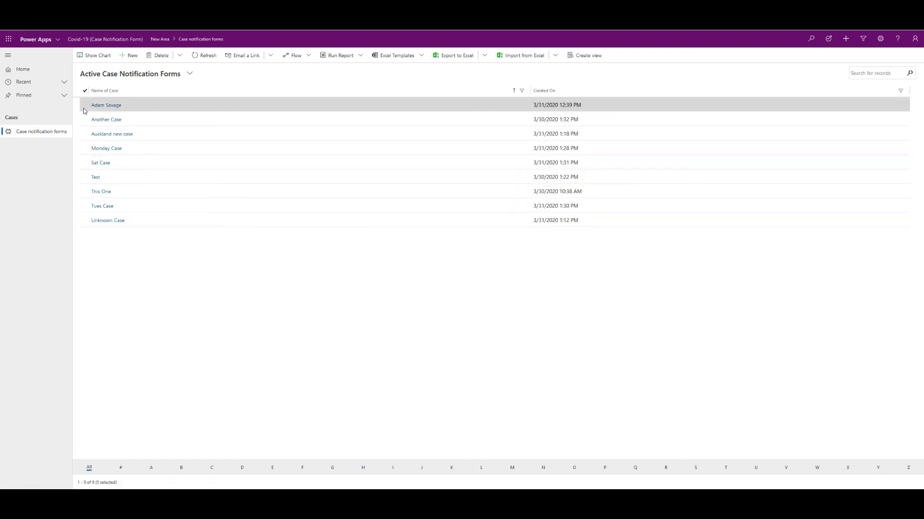
# Step: Show the chart of new cases by day beside the Power Apps case list and inspect the 3/31/2020 bar
pyautogui.click(84, 55)
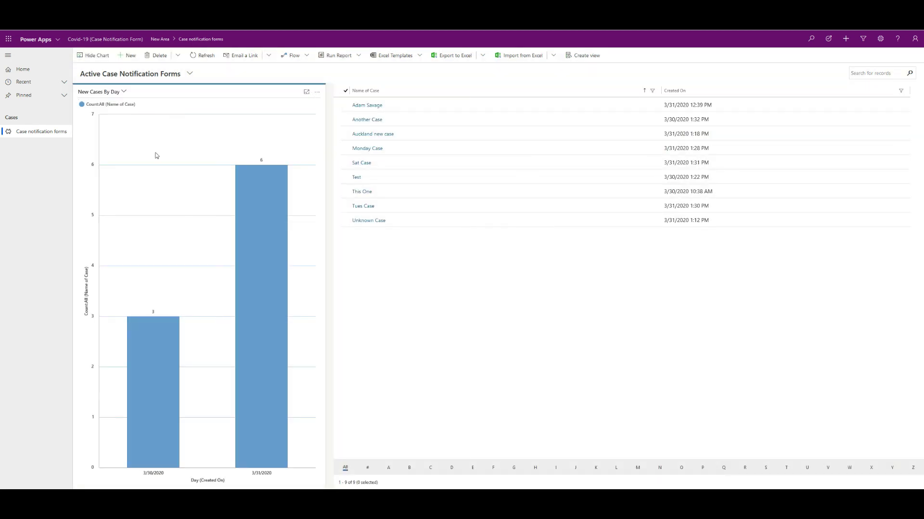
pyautogui.moveTo(270, 179)
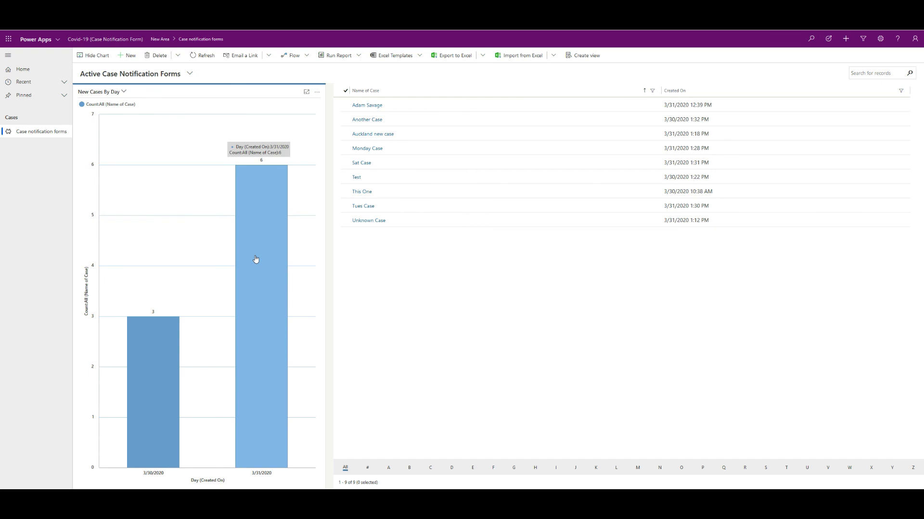